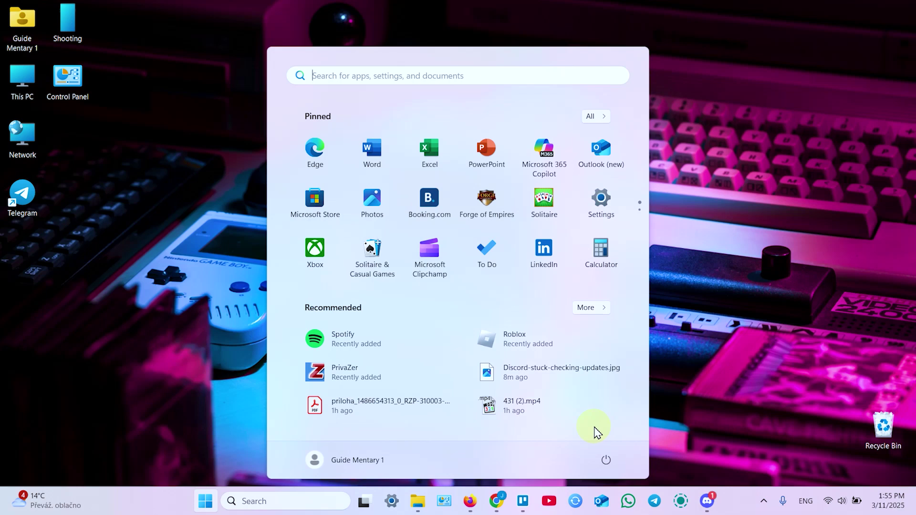
Look at the computer's power options, including Restart, without choosing any, and close the Start menu
left_click(606, 460)
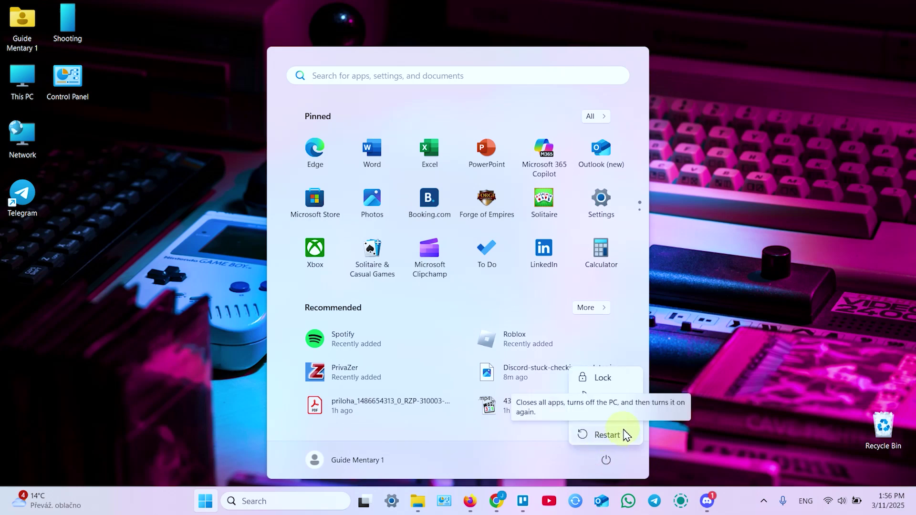
left_click(700, 306)
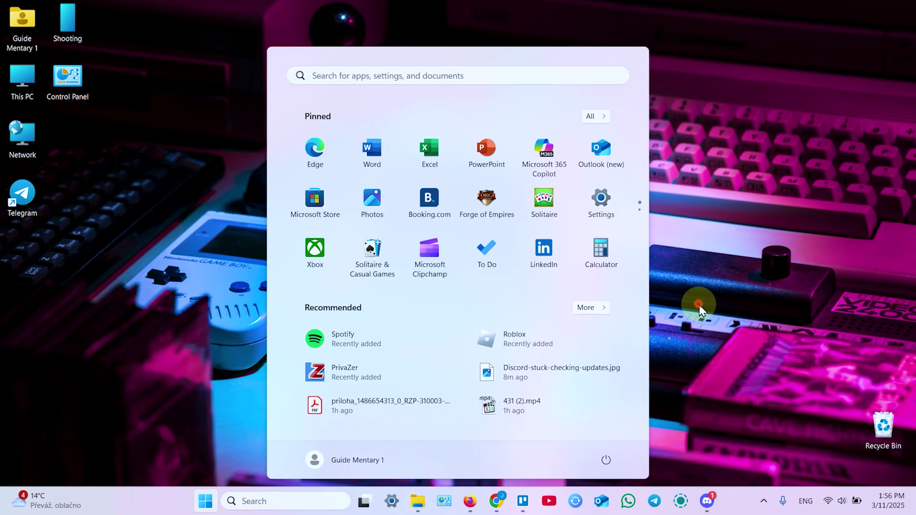
left_click(700, 306)
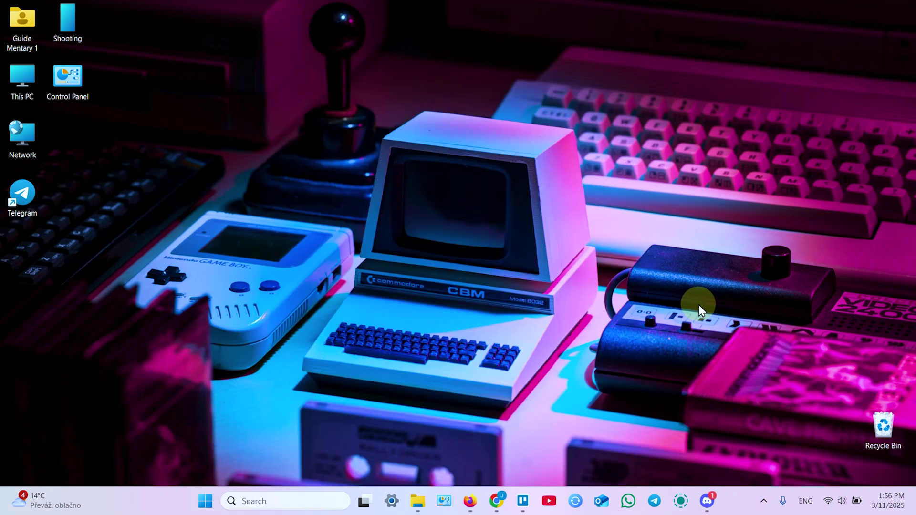
Switch to Firefox to view the Speedtest page for checking the internet connection, and minimize the browser
left_click(471, 502)
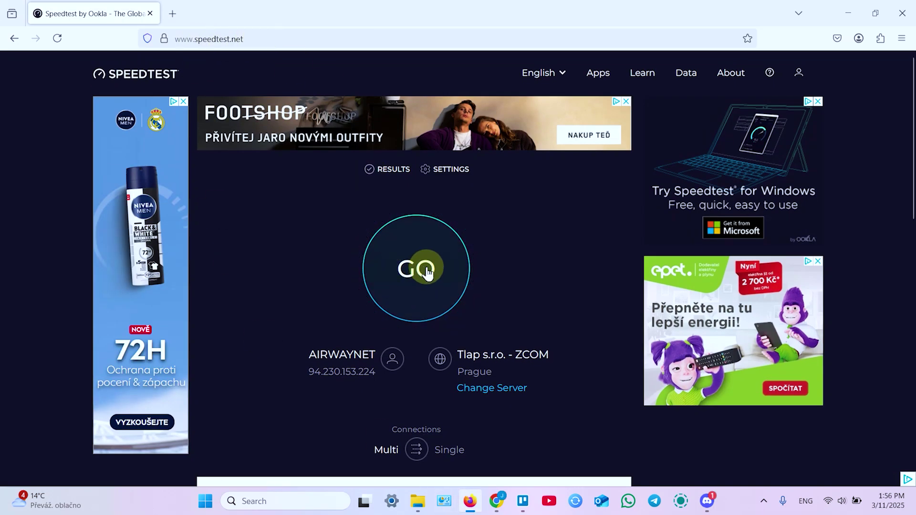
left_click(848, 13)
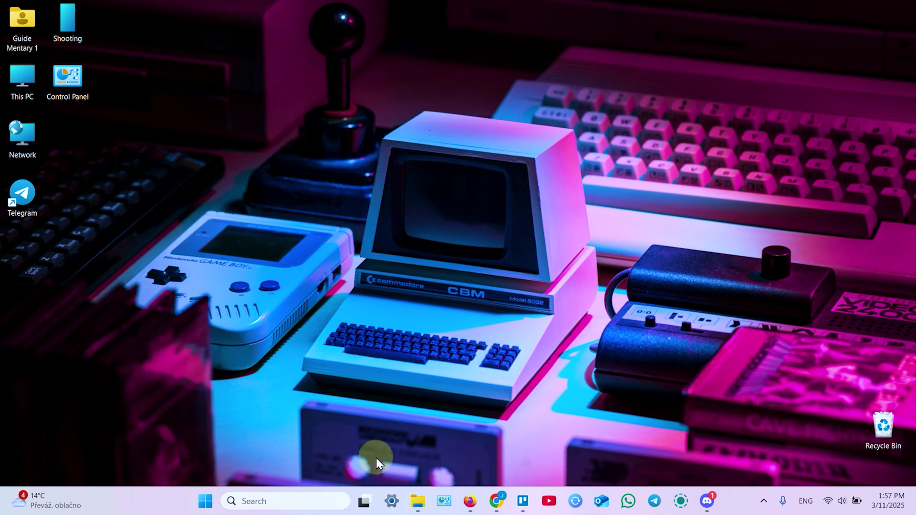
Search Windows Settings for "secu", go to the Windows Security settings and launch Windows Security
left_click(392, 501)
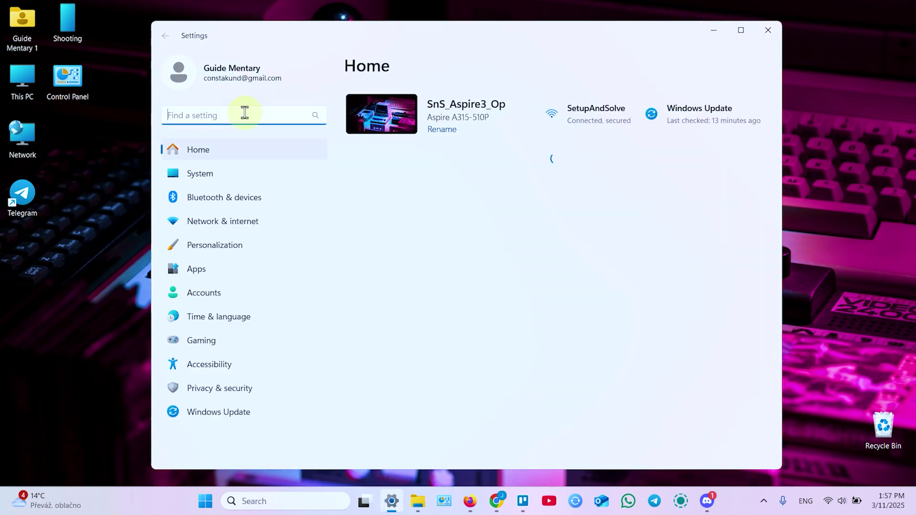
left_click(244, 113)
type("se")
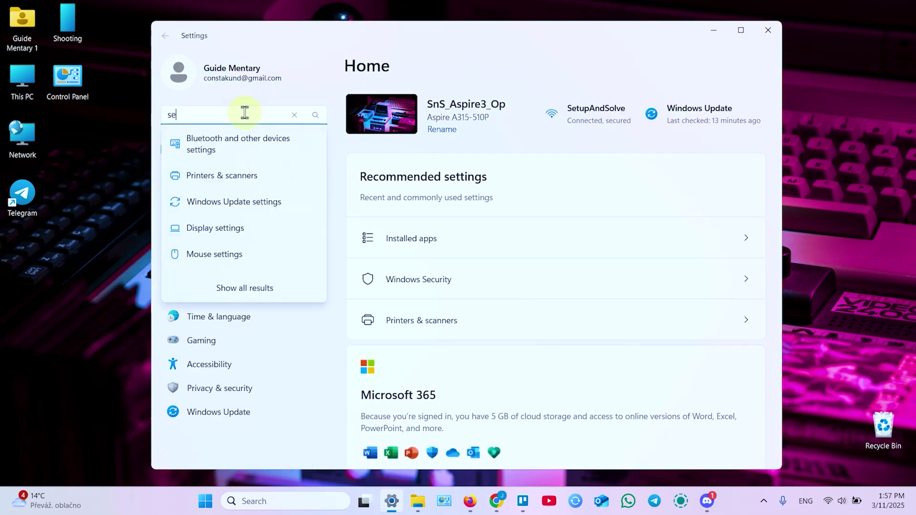
type("cu")
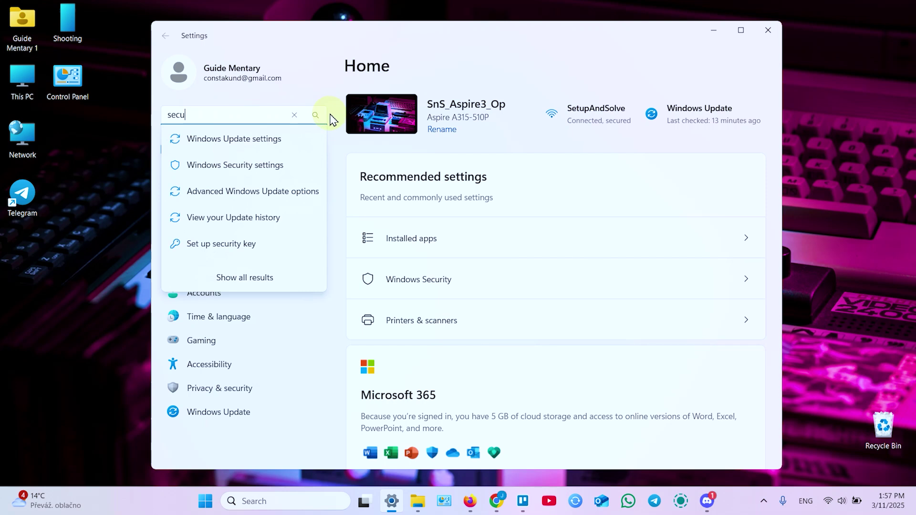
left_click(229, 168)
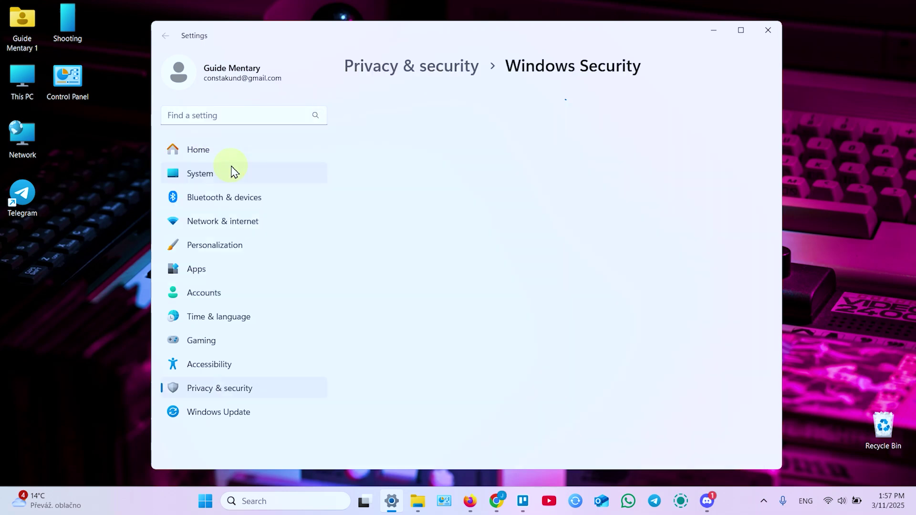
left_click(383, 129)
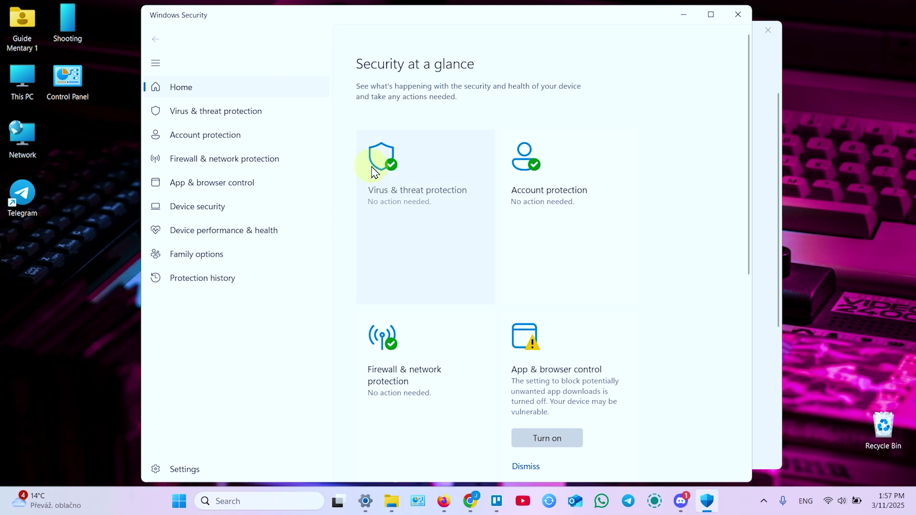
Review the Firewall & network protection page, then close Windows Security and minimize Settings
left_click(183, 159)
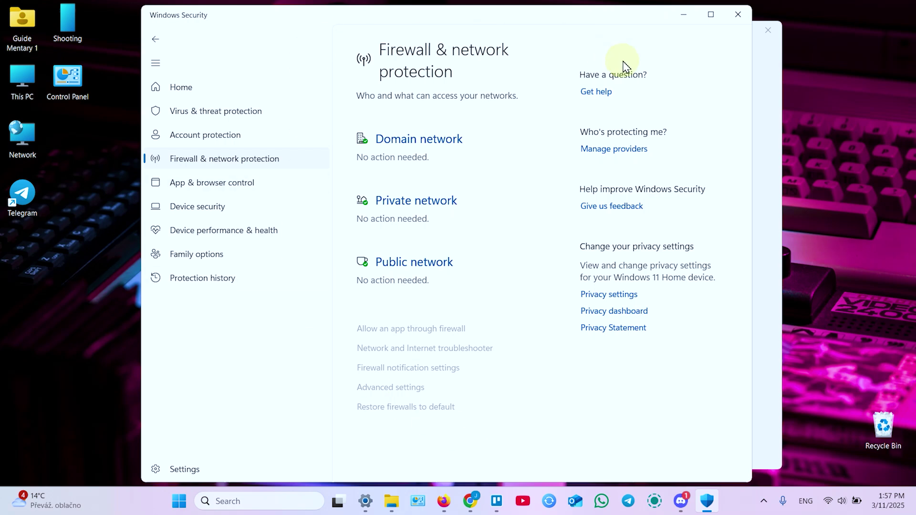
left_click(738, 14)
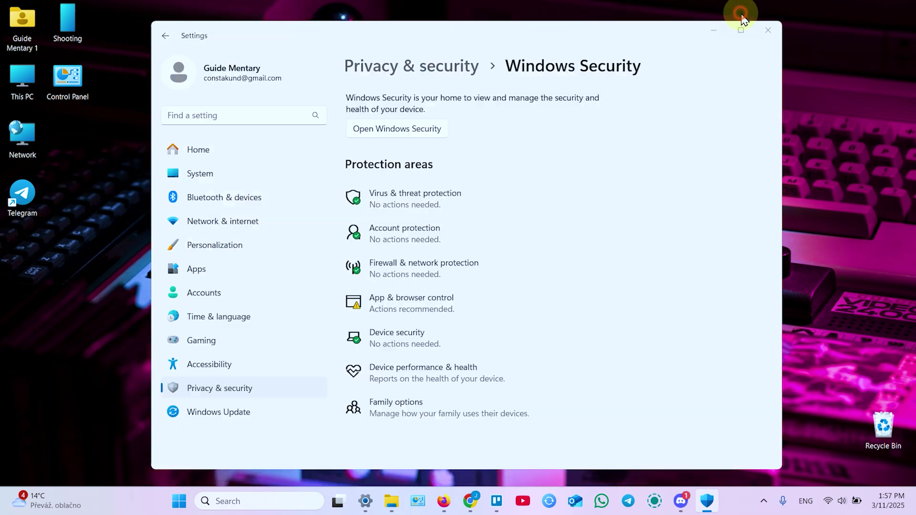
left_click(711, 33)
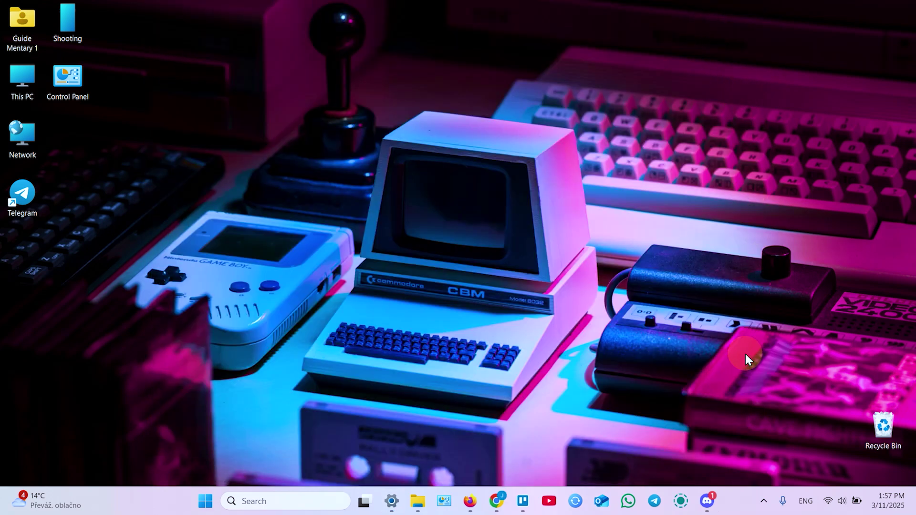
Open Avast Free Antivirus from its background icon and go to the Firewall among its protection features
left_click(763, 502)
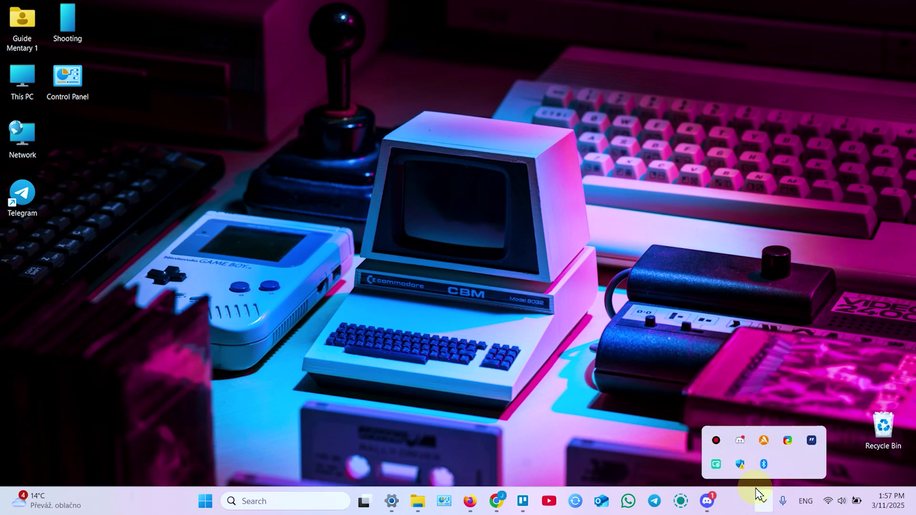
right_click(765, 441)
left_click(812, 345)
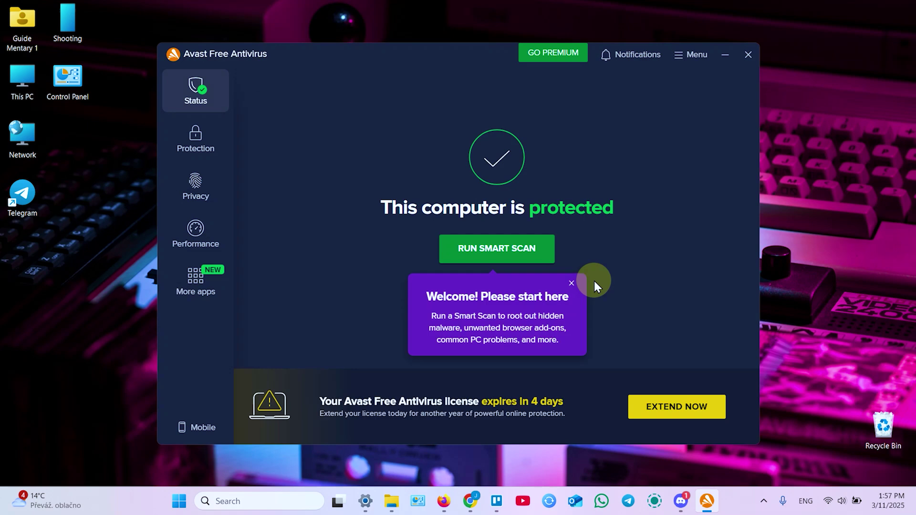
left_click(197, 187)
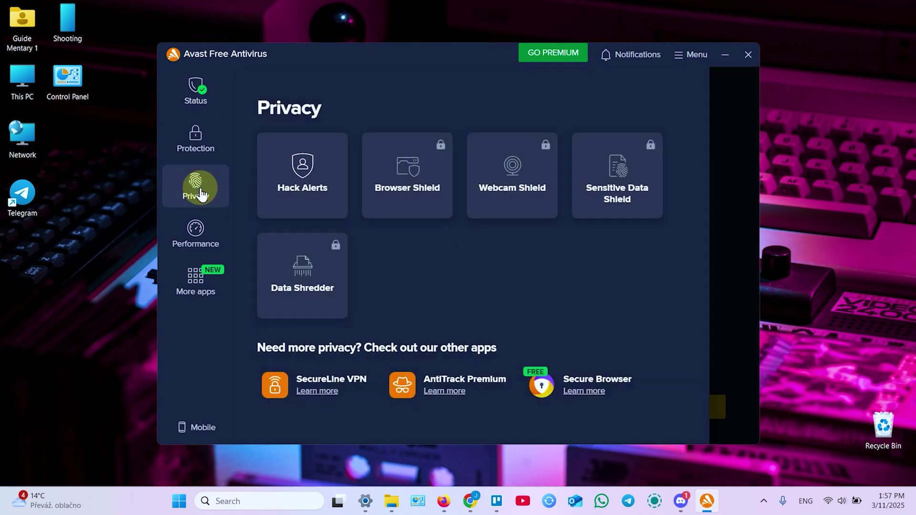
left_click(199, 160)
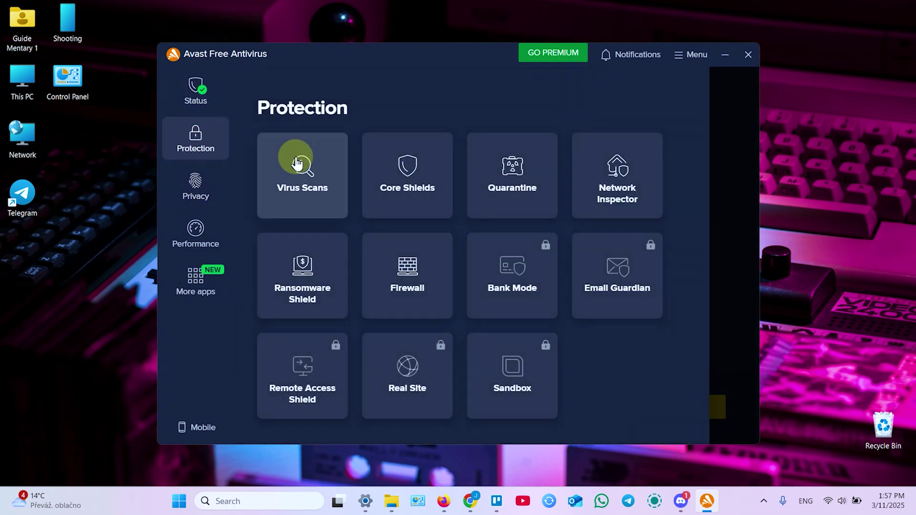
left_click(396, 286)
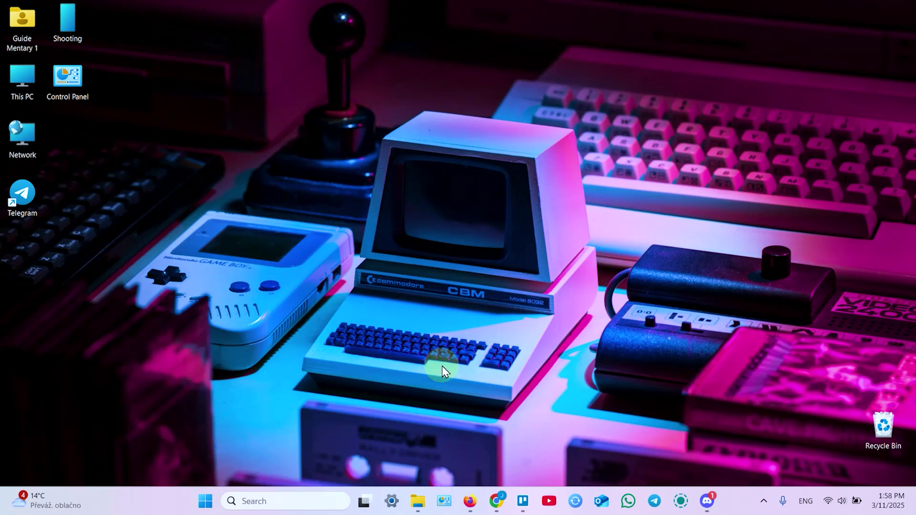
Open the %appdata% location through the Run dialog and enter its discord folder
key("super+r")
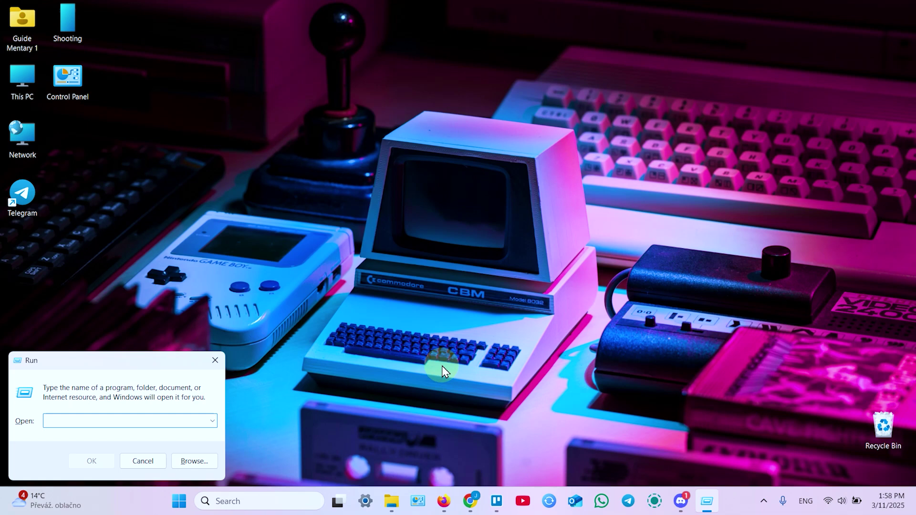
type("%appdata%")
key("Return")
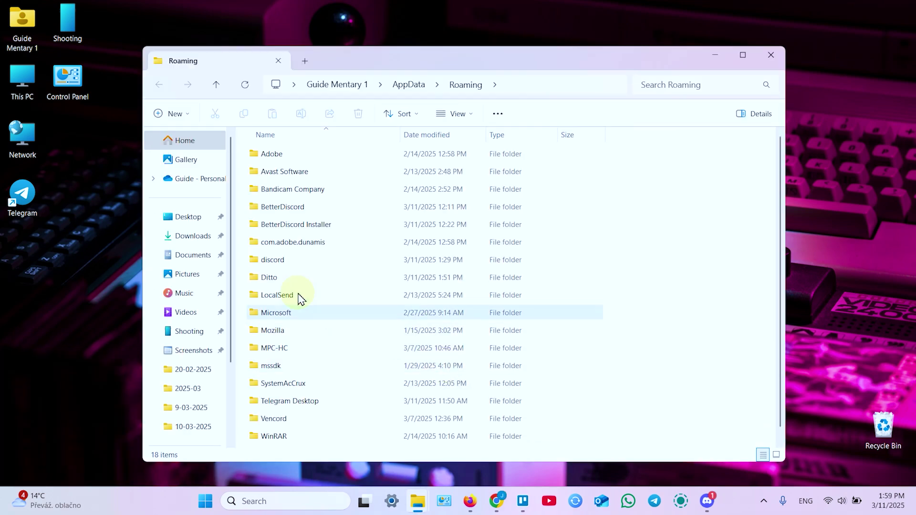
left_click(272, 262)
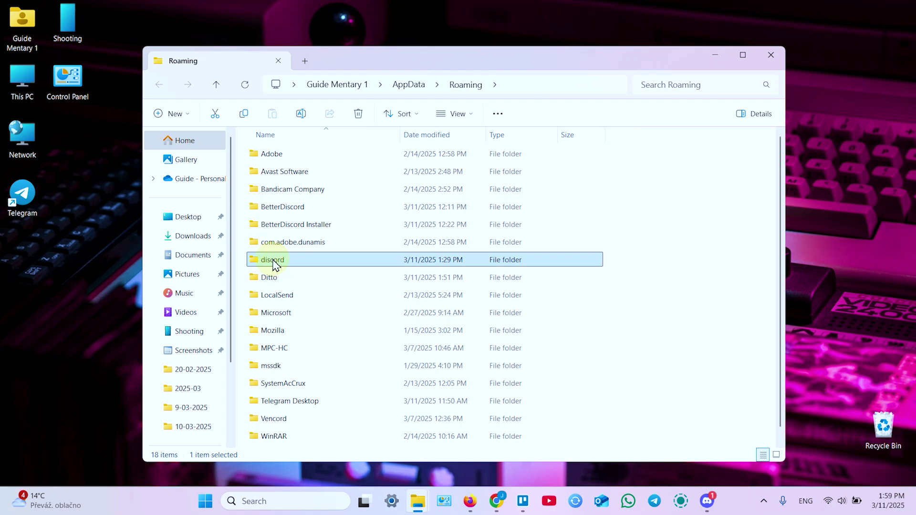
double_click(272, 261)
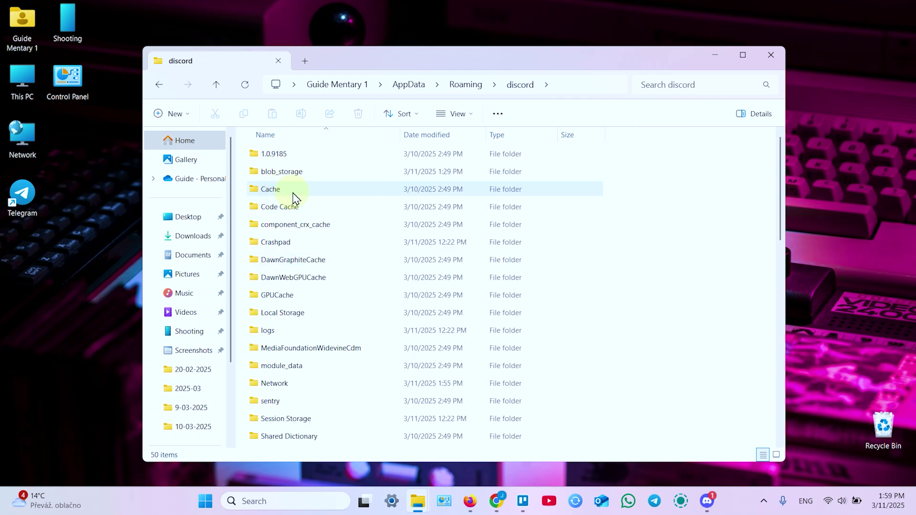
Delete the Cache, Code Cache and GPUCache folders from the discord folder
left_click(273, 190)
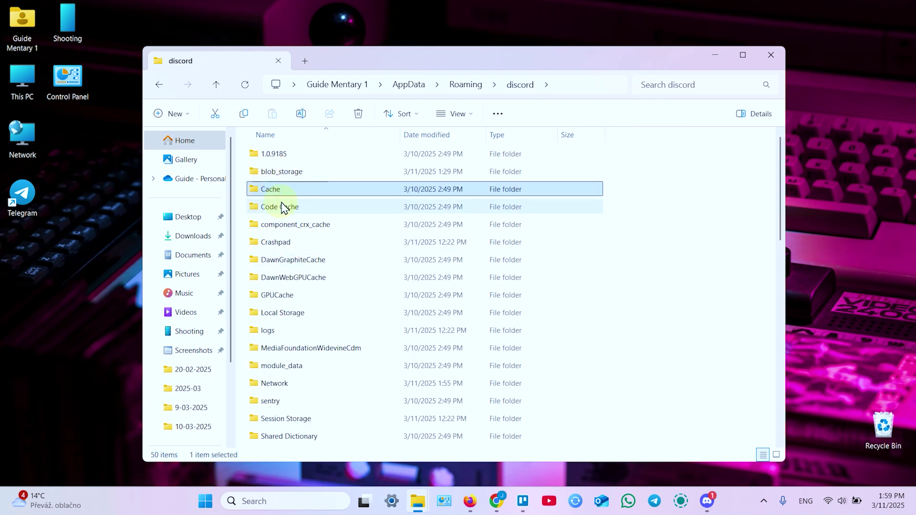
left_click(282, 210, "ctrl")
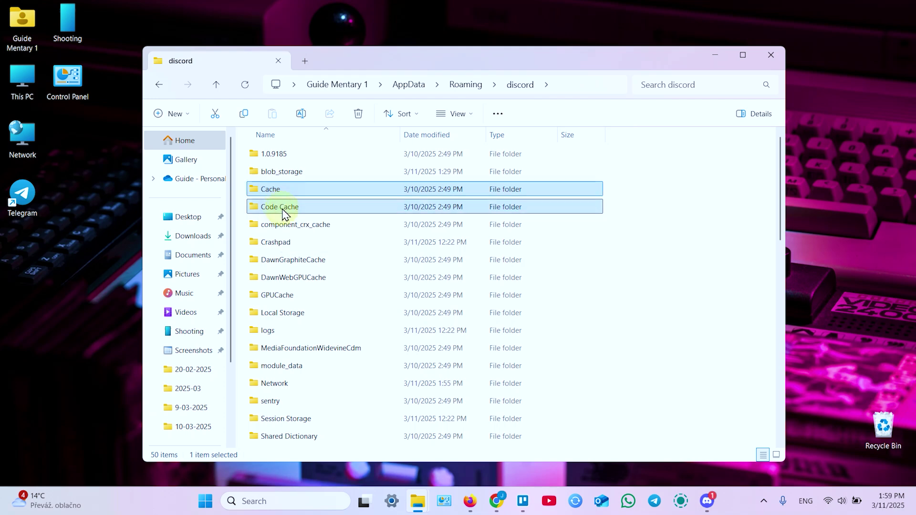
left_click(275, 297, "ctrl")
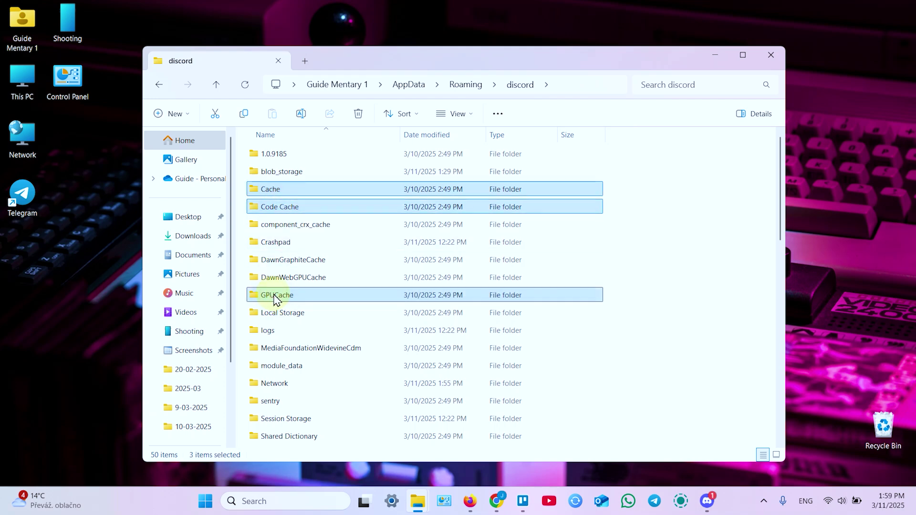
key("Delete")
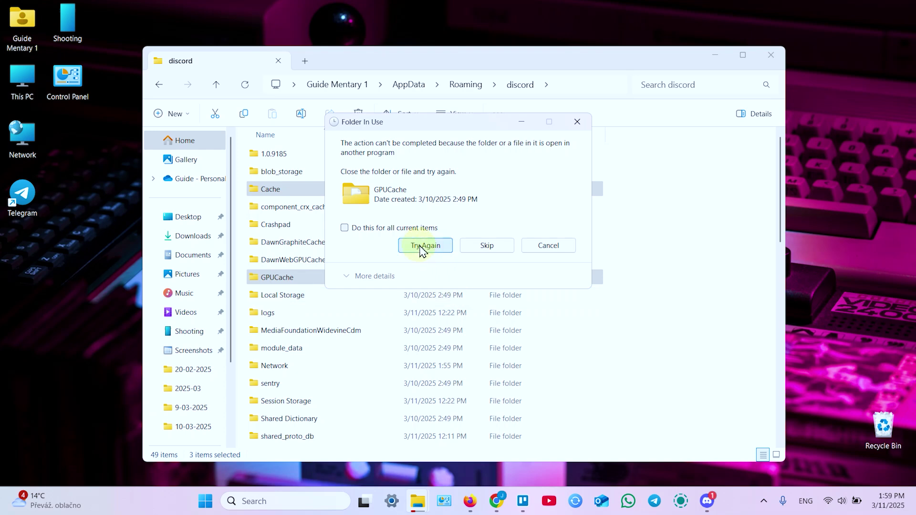
Quit Discord running in the background, retry deleting the cache folders, and close the File Explorer window
left_click(765, 502)
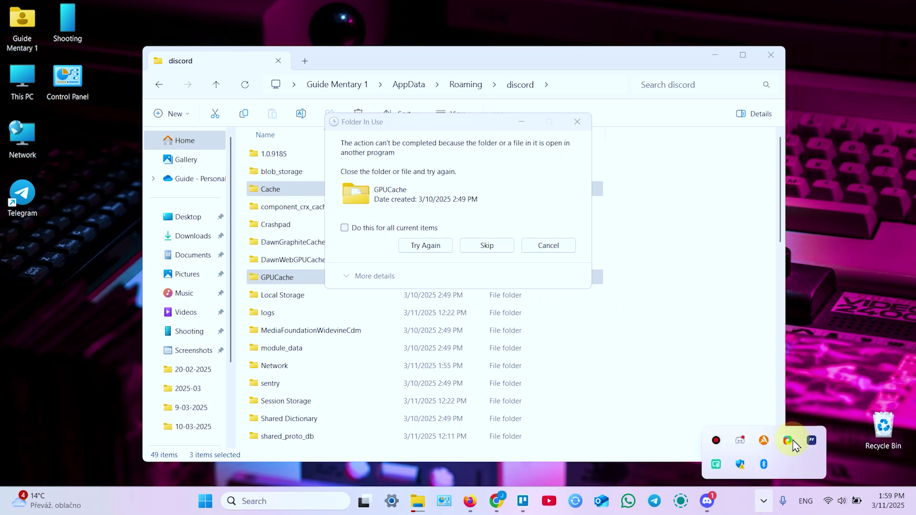
right_click(740, 440)
left_click(776, 425)
left_click(426, 249)
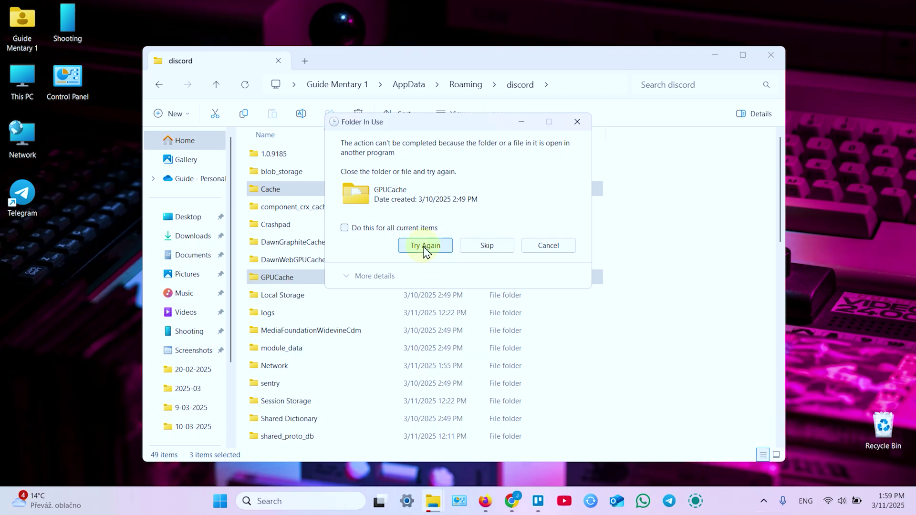
left_click(424, 247)
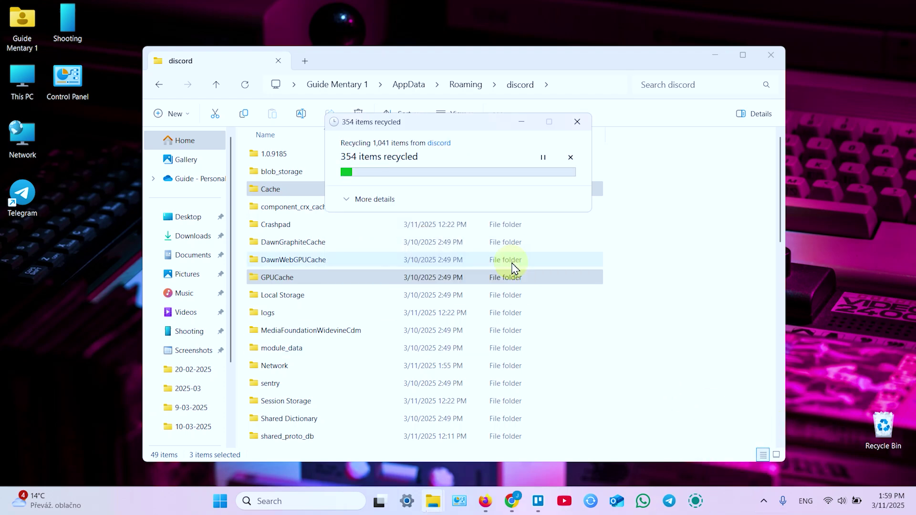
left_click(771, 55)
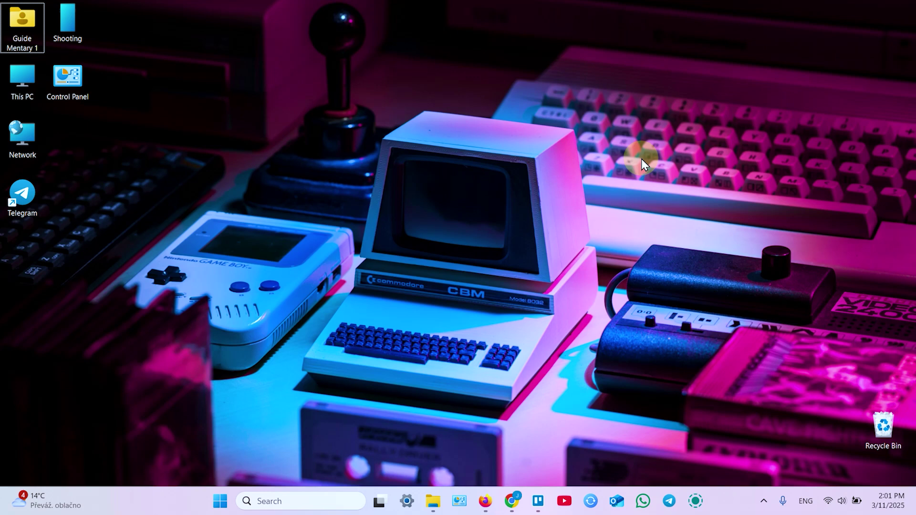
Open the %localappdata% location through the Run dialog and enter its Discord folder
key("super+r")
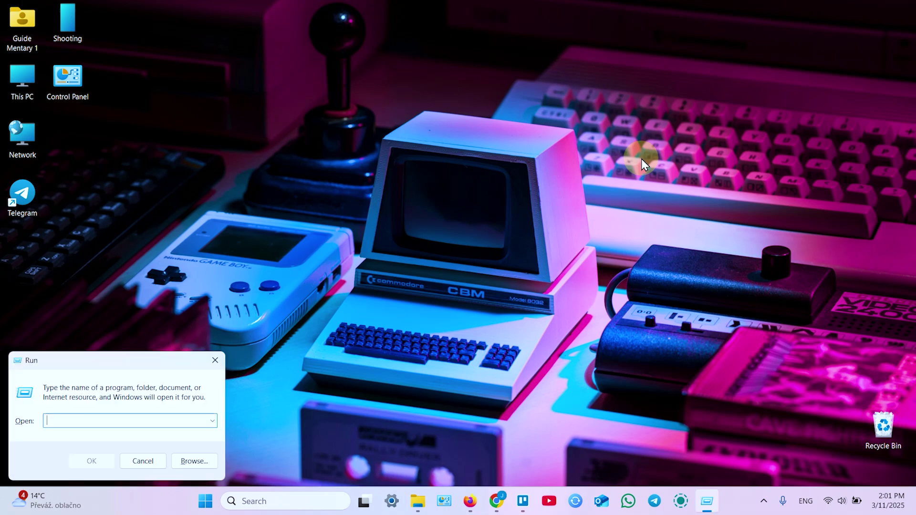
type("%")
key("BackSpace")
type("%localappdata%")
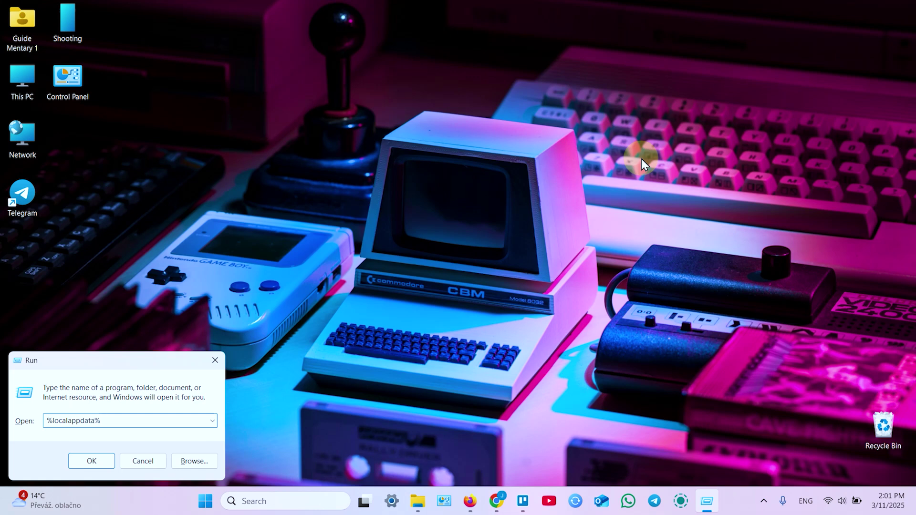
key("Return")
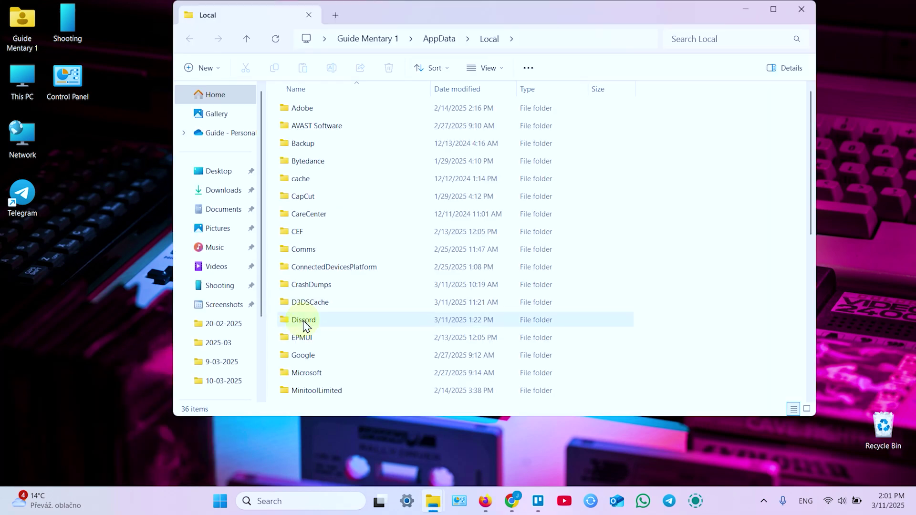
double_click(304, 326)
Rename Update.exe in the local Discord folder to Update1.exe
left_click(306, 200)
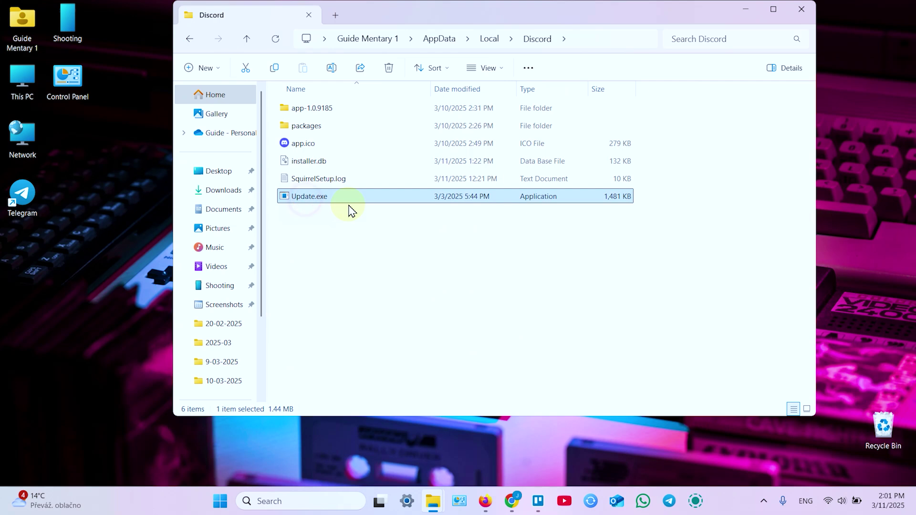
key("F2")
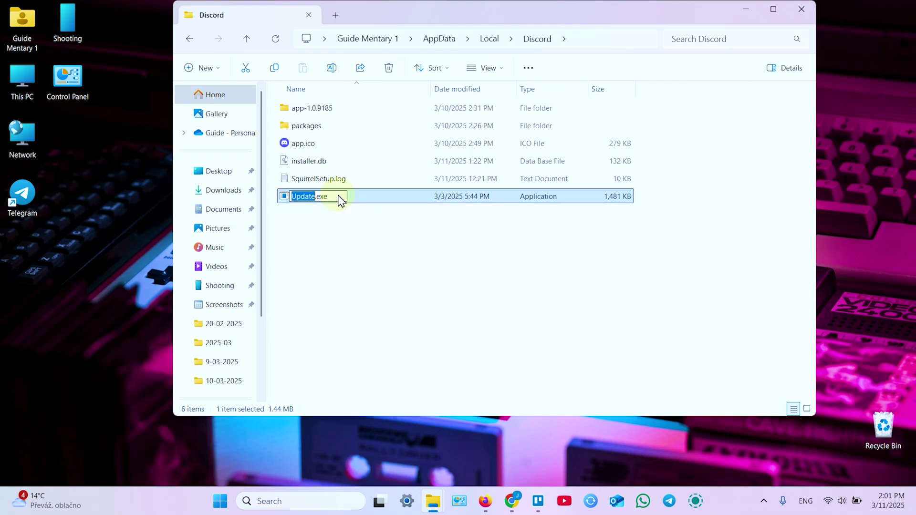
left_click(333, 194)
type("1")
key("Return")
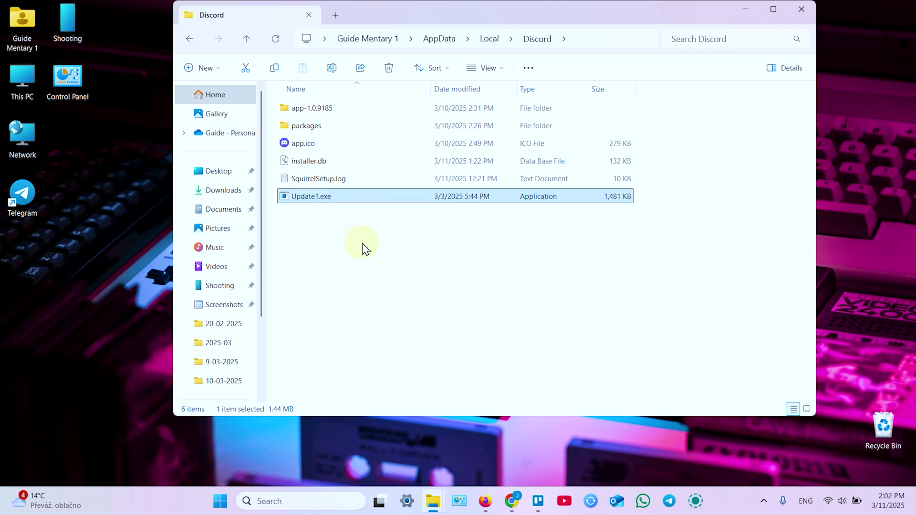
left_click(378, 258)
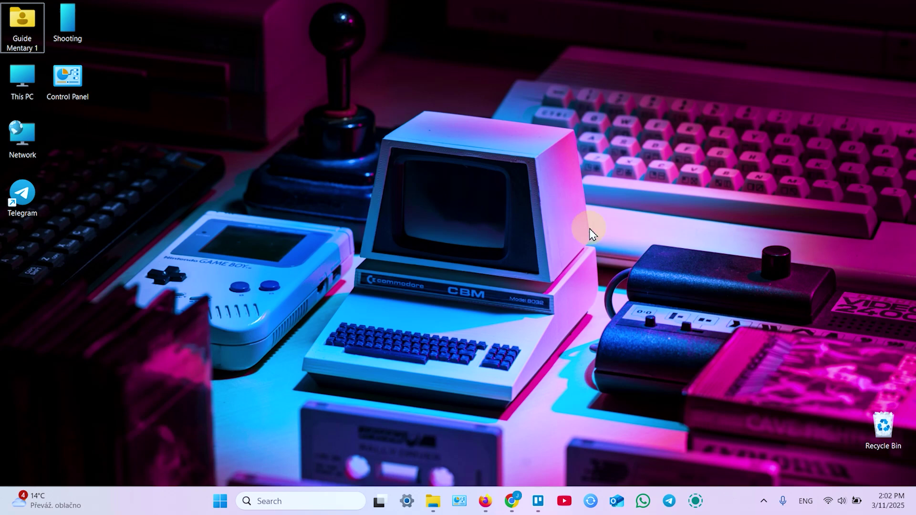
Check the hidden background apps for Discord, and open the installed apps list in Windows Settings
left_click(764, 501)
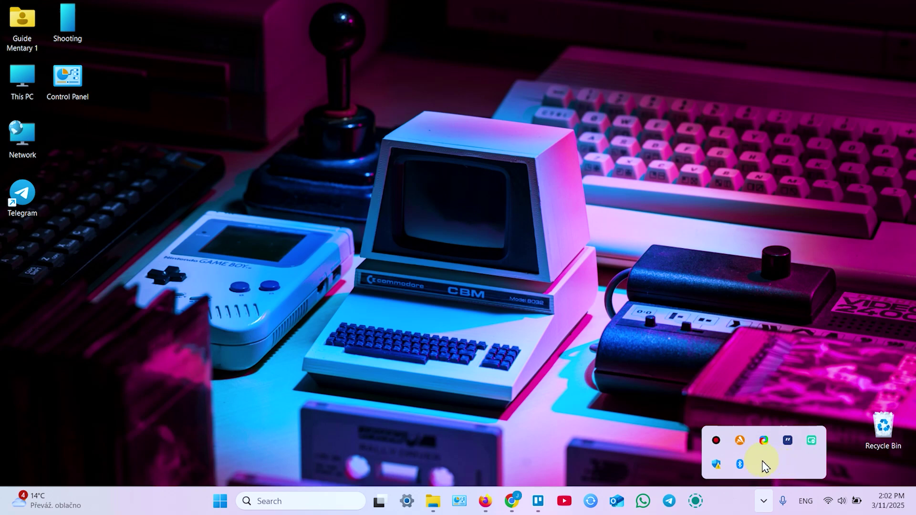
left_click(738, 398)
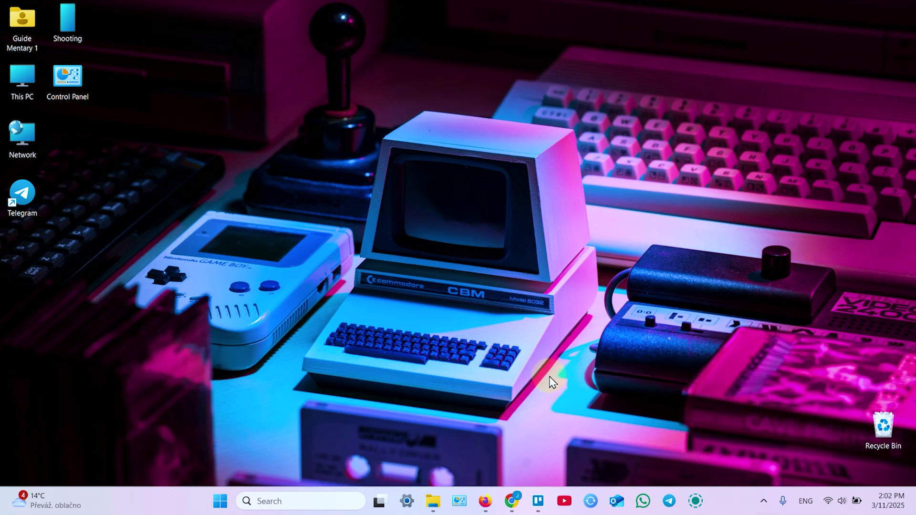
key("super")
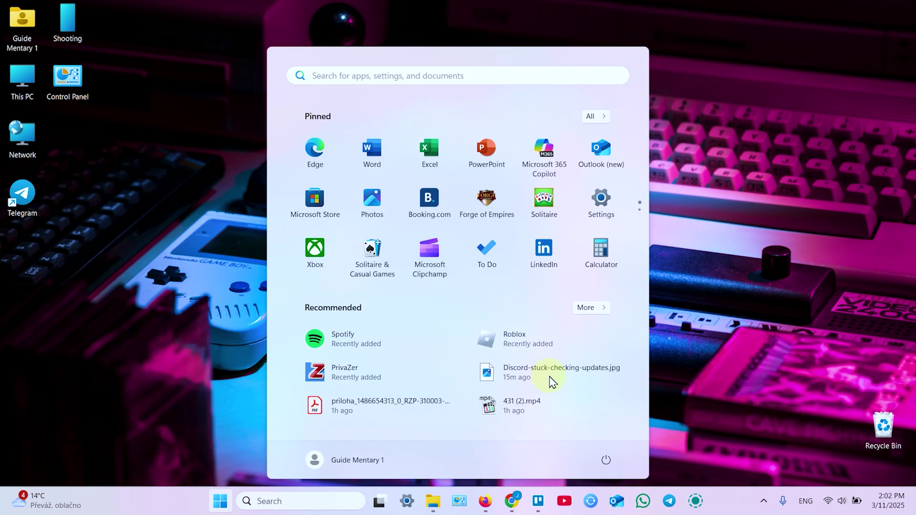
left_click(602, 204)
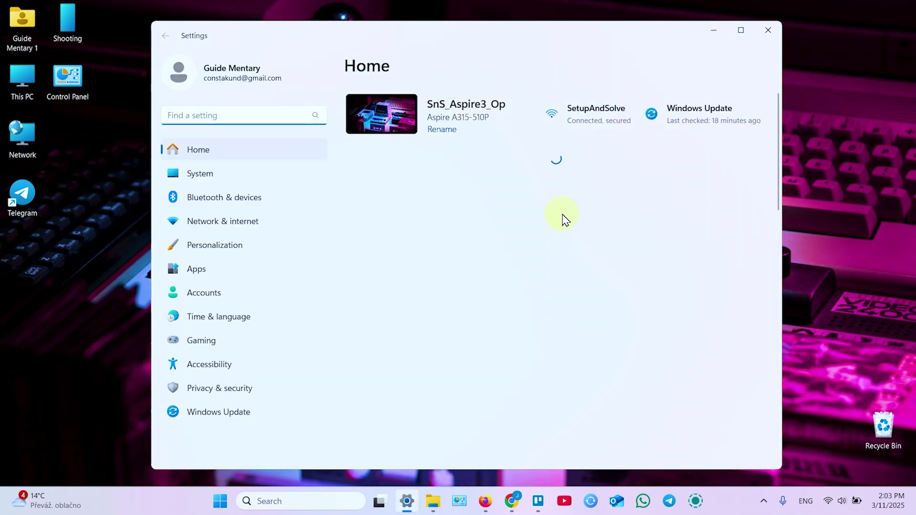
left_click(216, 267)
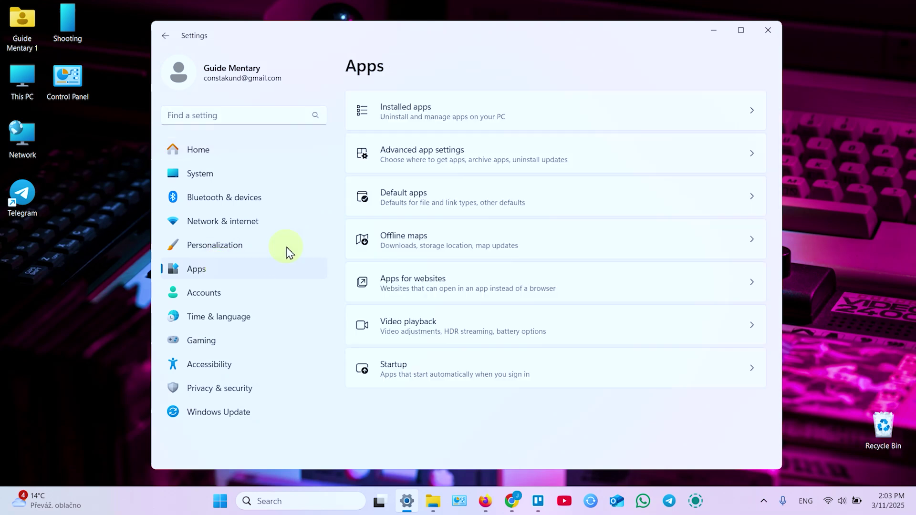
left_click(432, 116)
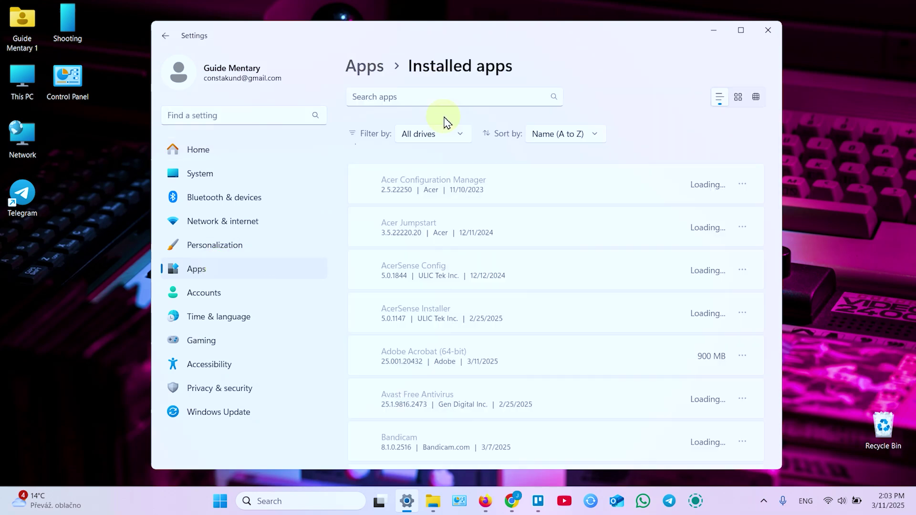
Search the installed apps for "Disco", show Discord's Uninstall option without running it, and close Settings
left_click(415, 97)
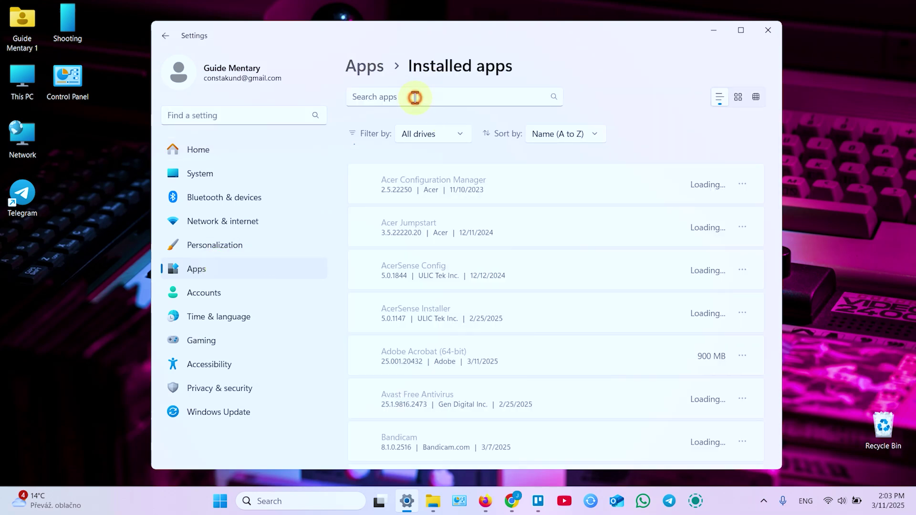
type("Disco")
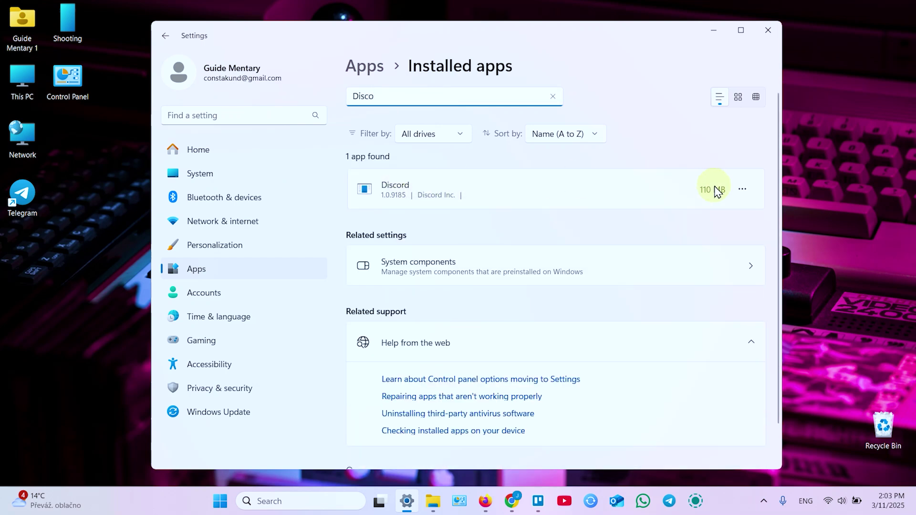
left_click(743, 189)
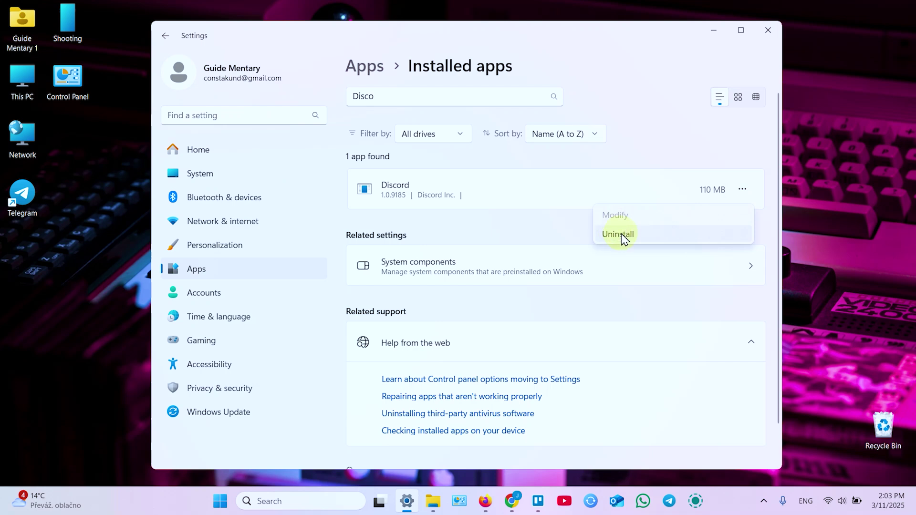
left_click(573, 234)
left_click(768, 30)
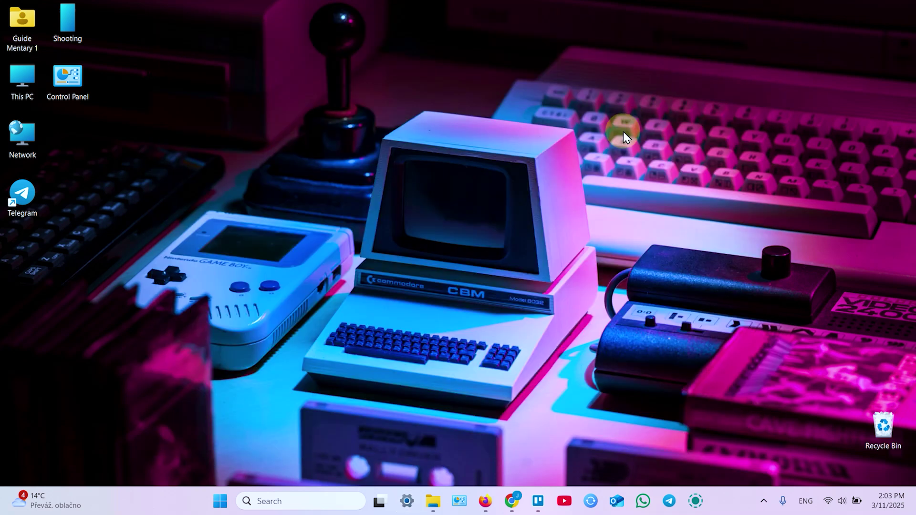
Open the AppData Roaming folder through the Run dialog and select its discord folder
key("super+r")
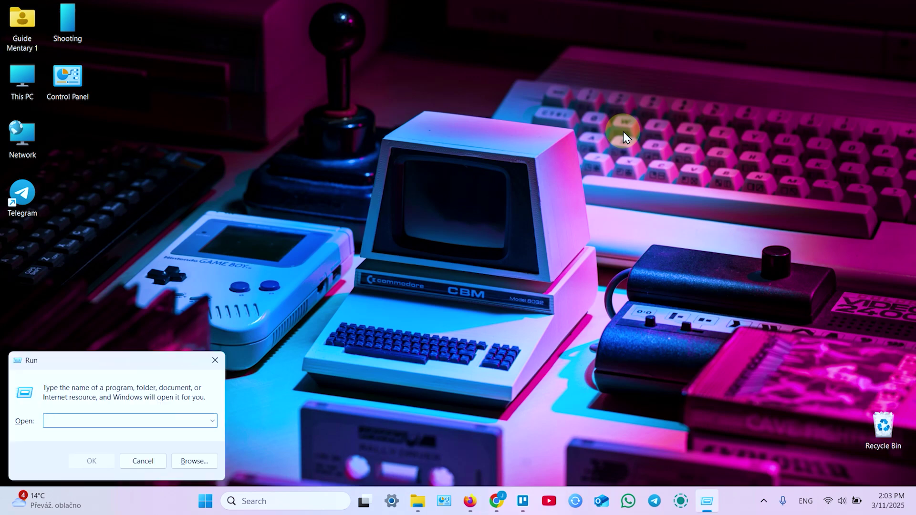
type("%")
key("Return")
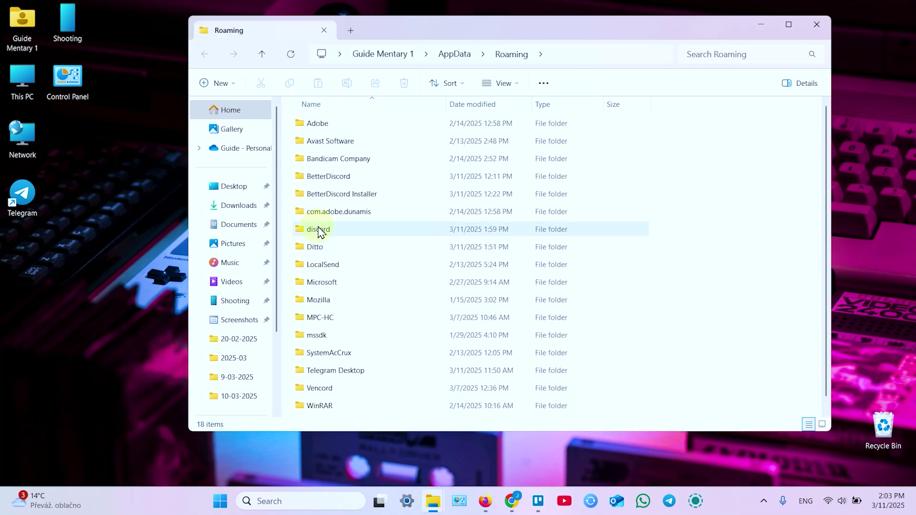
left_click(319, 232)
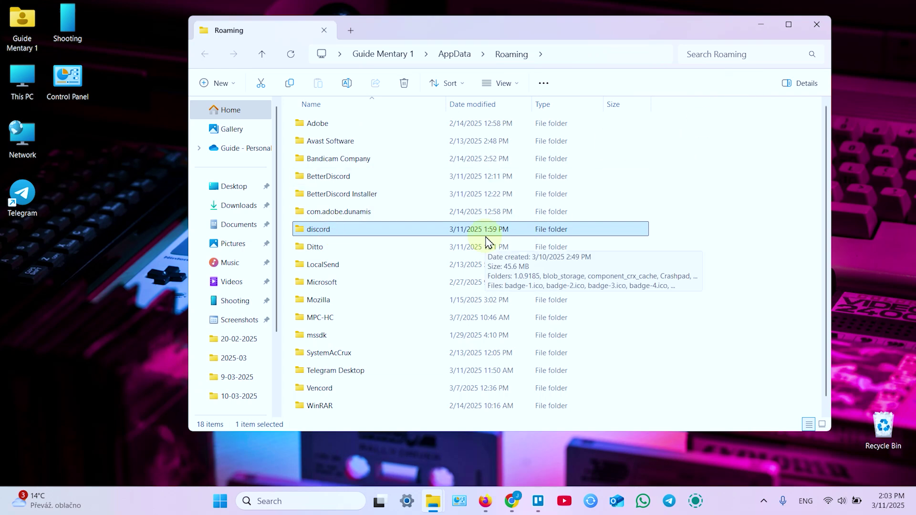
Open %localappdata% through the Run dialog, select its Discord folder, and close both File Explorer windows
key("super+r")
type("%localappdata%")
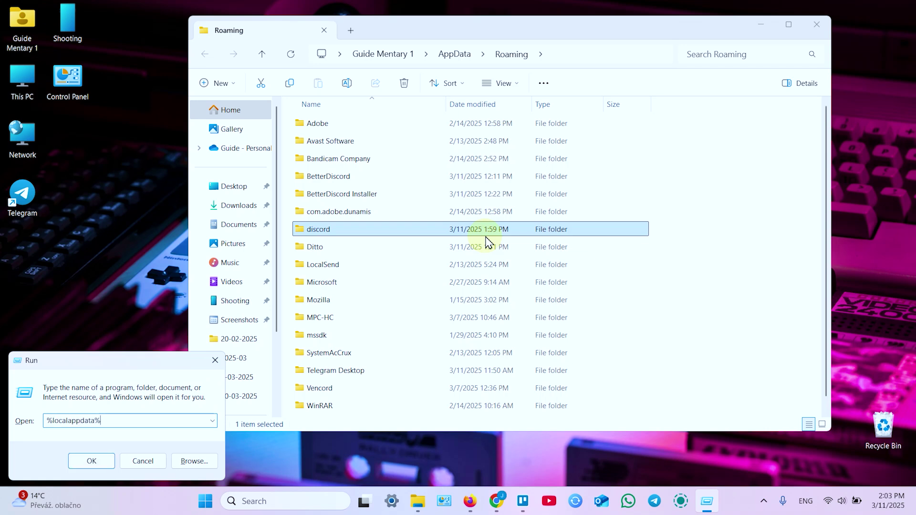
key("Return")
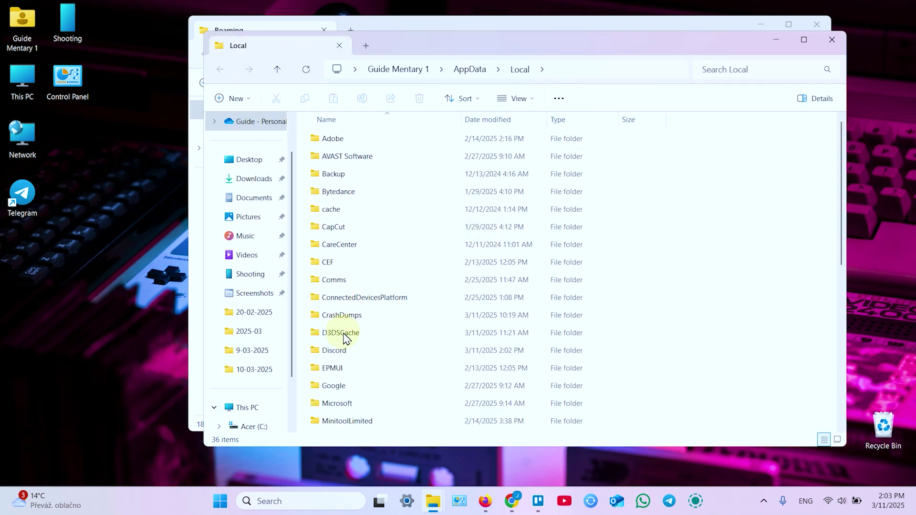
left_click(336, 352)
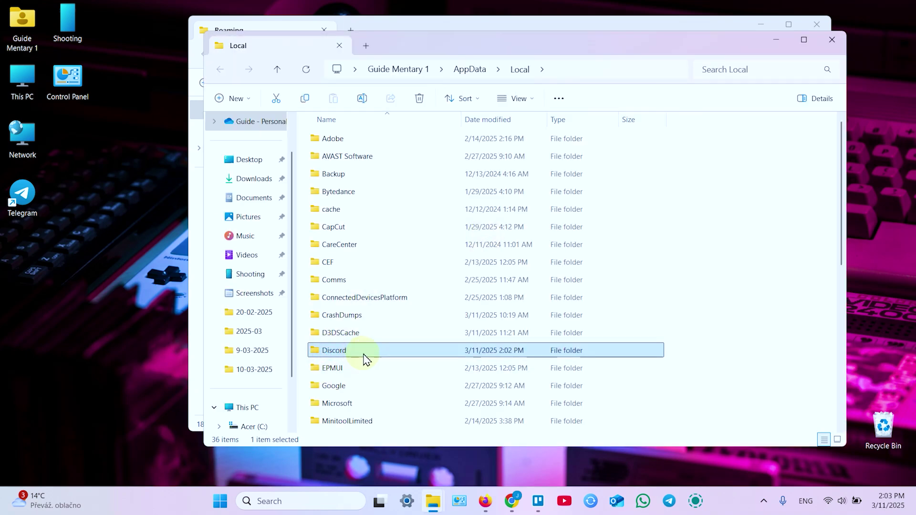
left_click(832, 40)
left_click(818, 25)
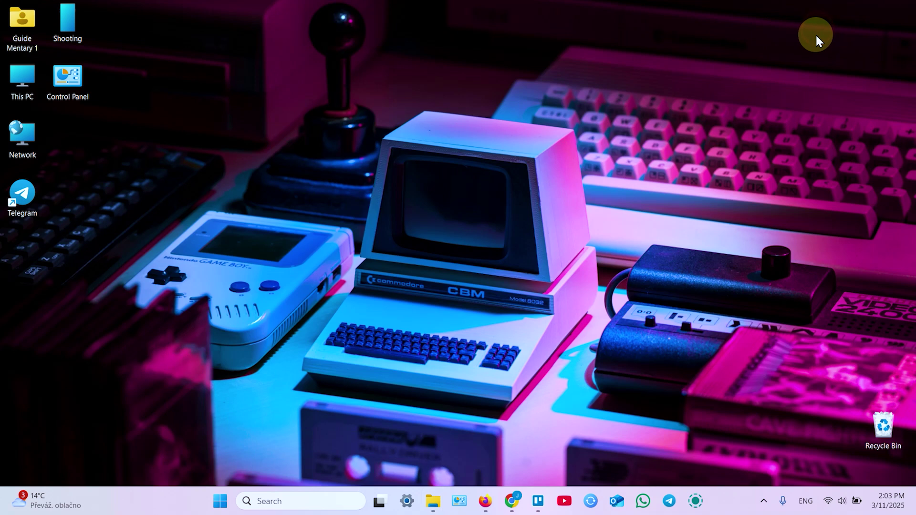